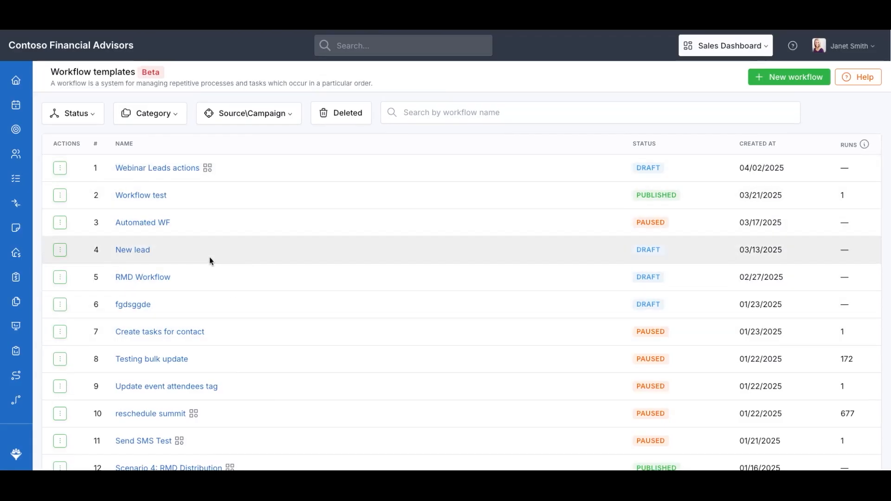
Look over the workflow runs list and the Webinar Leads actions details
mouse_move(18, 334)
scroll(55, 334, "down", 1)
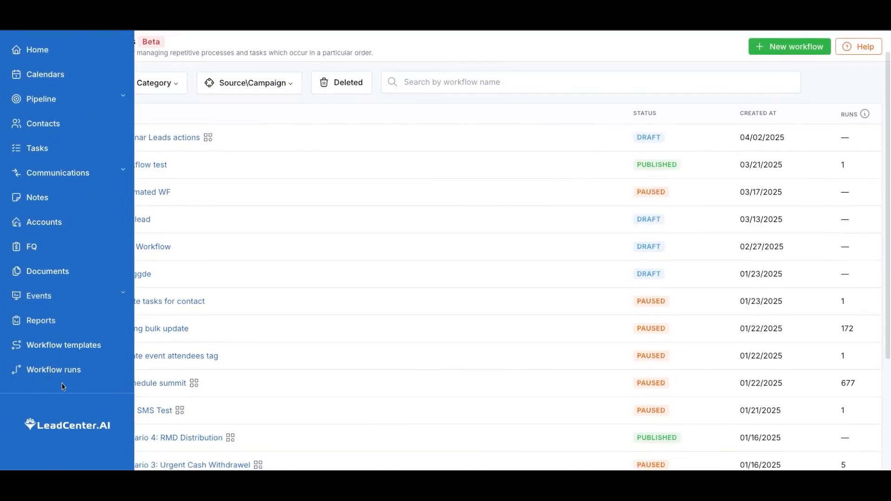
left_click(54, 370)
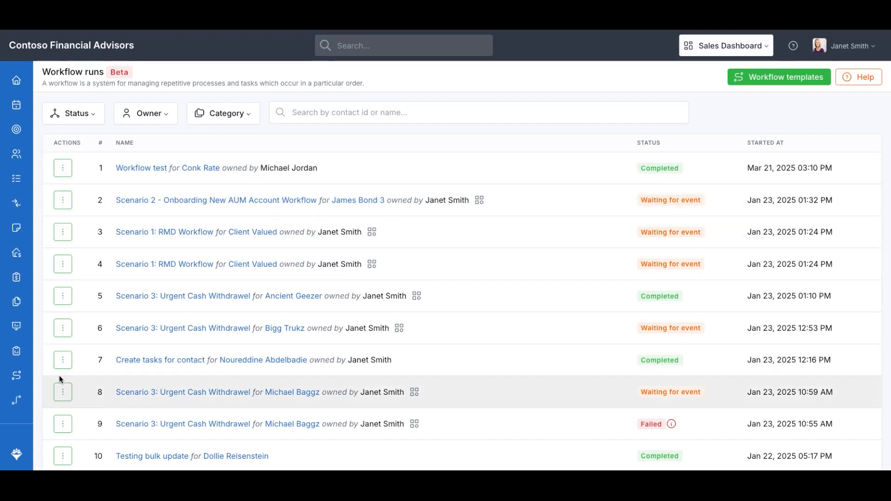
left_click(42, 380)
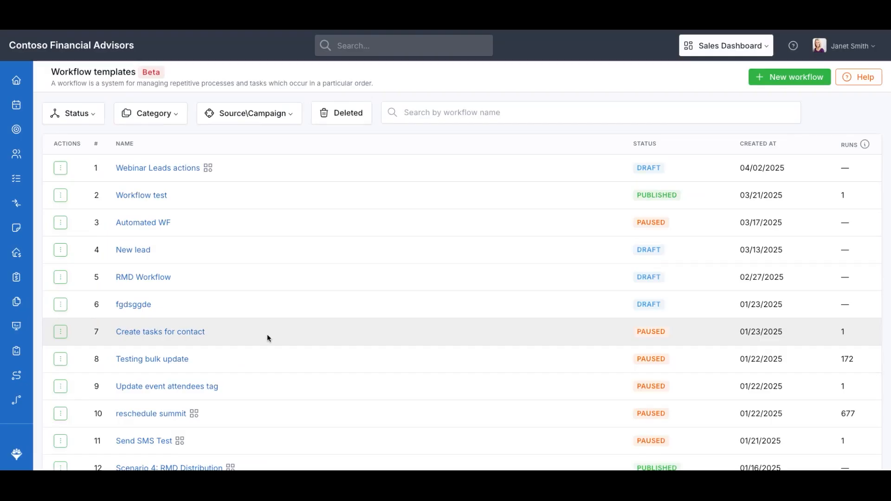
left_click(60, 168)
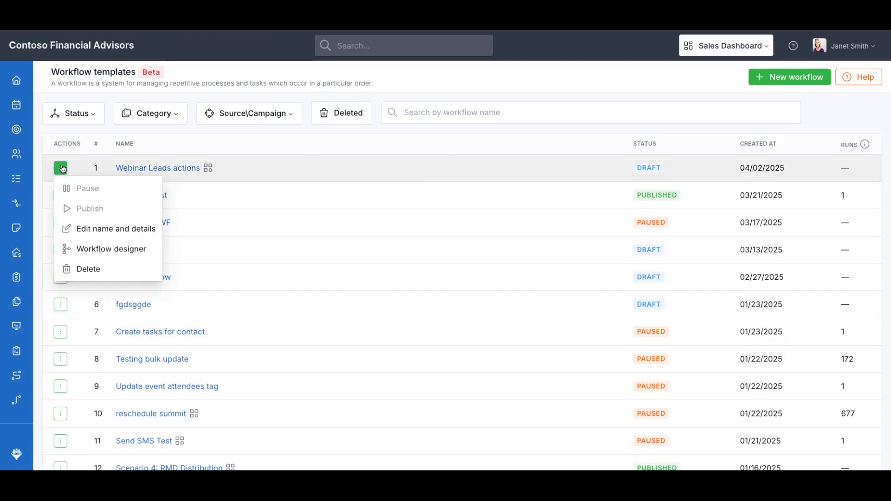
left_click(109, 230)
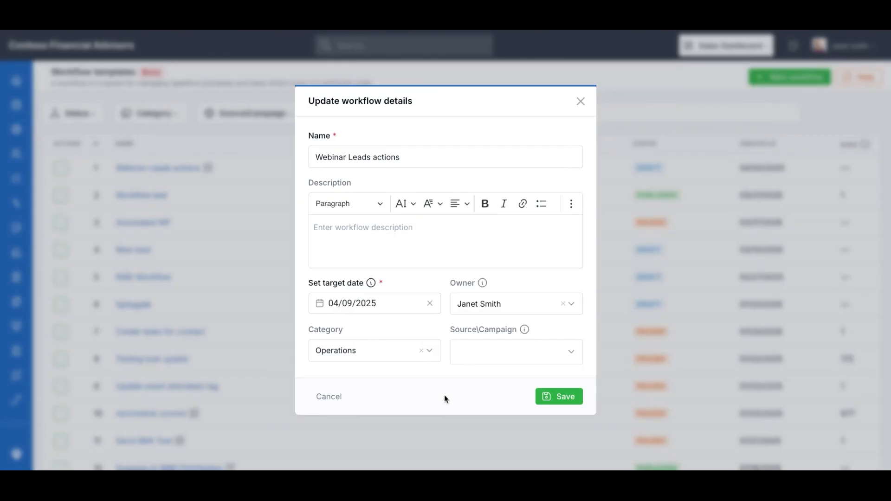
left_click(329, 397)
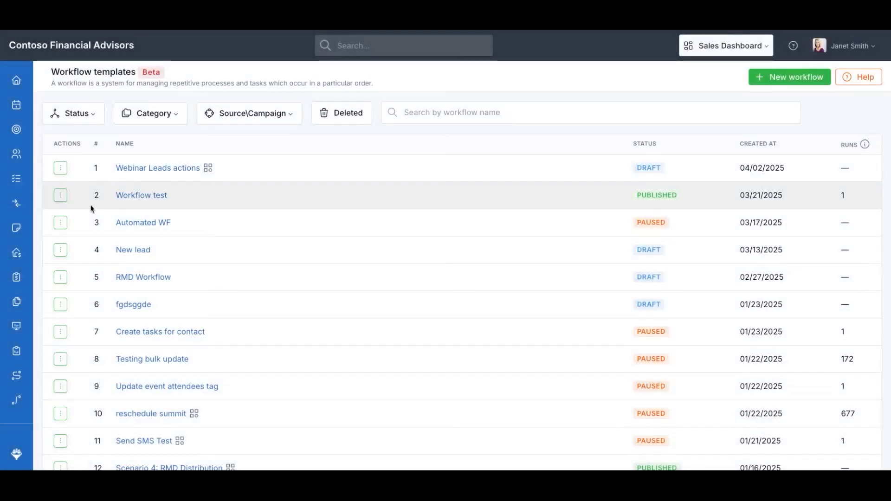
Preview Webinar Leads actions in the designer, then return to the templates list
left_click(59, 168)
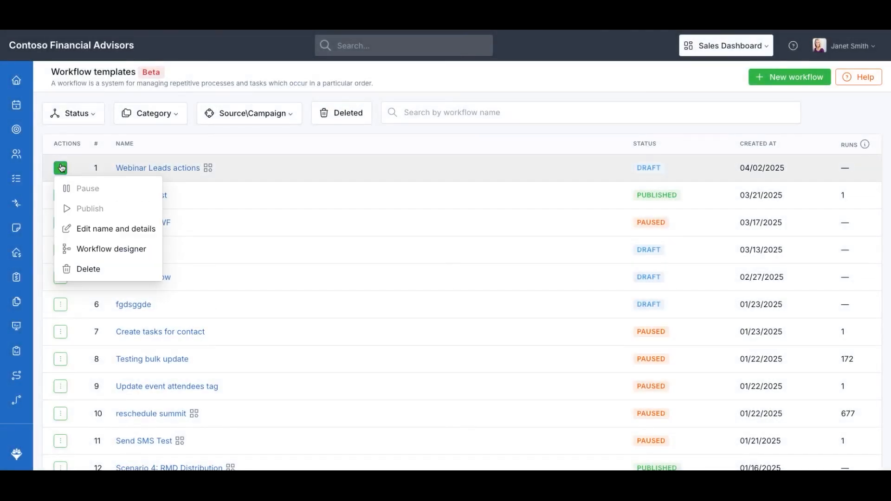
left_click(102, 253)
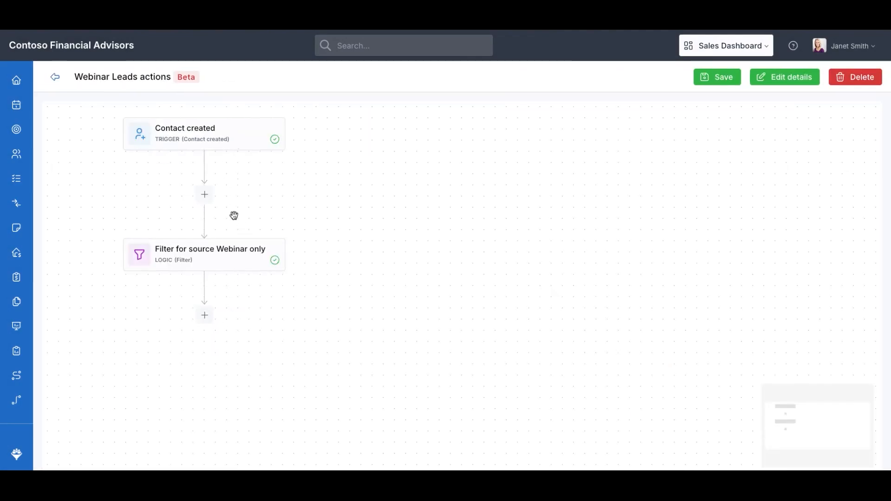
left_click(56, 81)
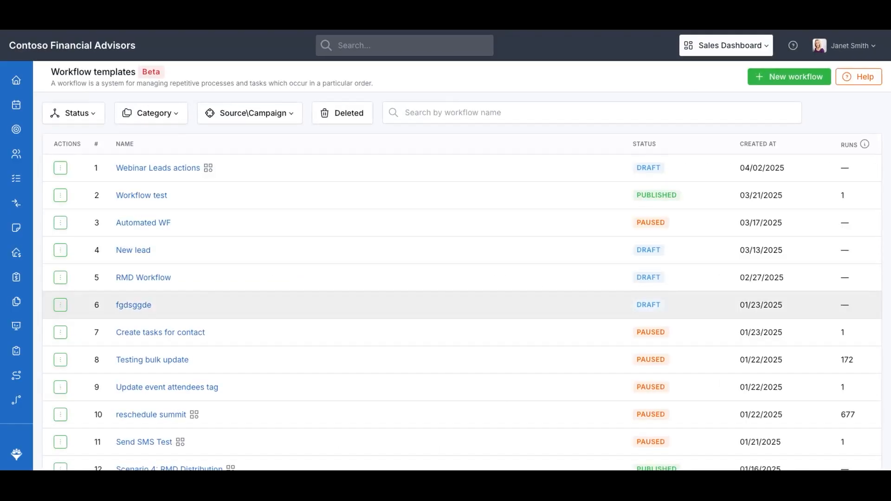
left_click(66, 169)
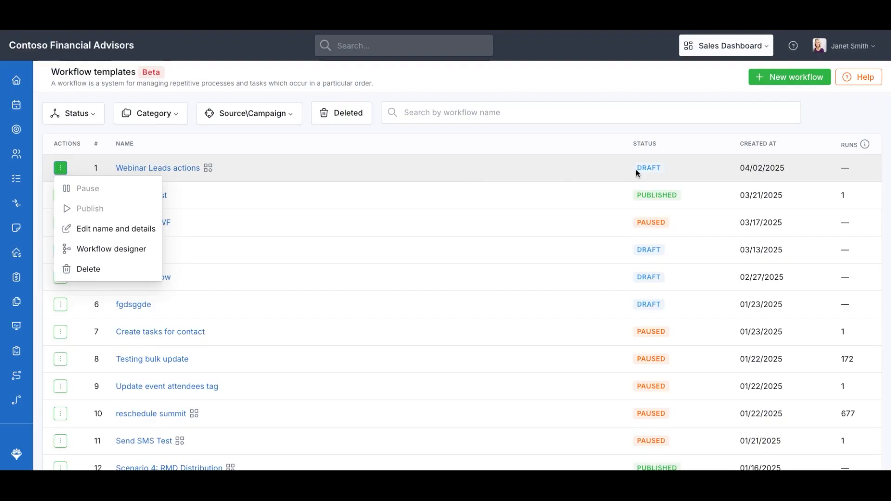
left_click(620, 173)
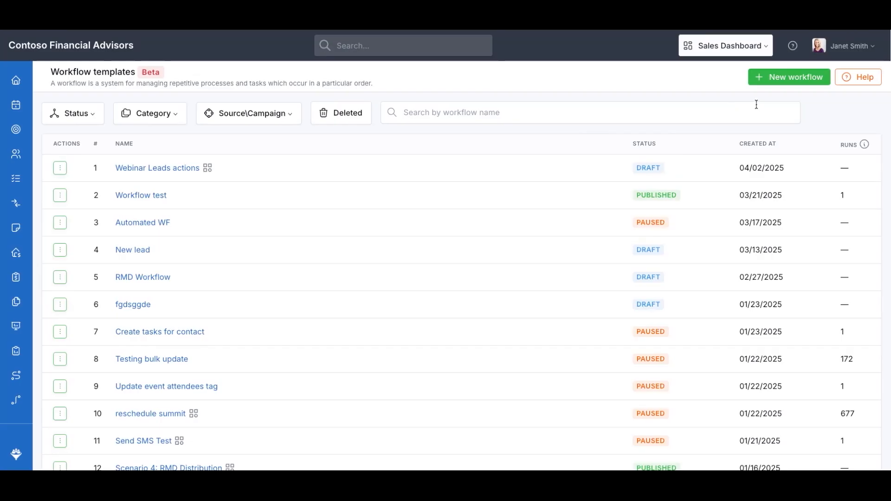
Create the 'Welcome email for new leads' workflow described as 'Send welcome email for new leads'
left_click(777, 83)
left_click(342, 150)
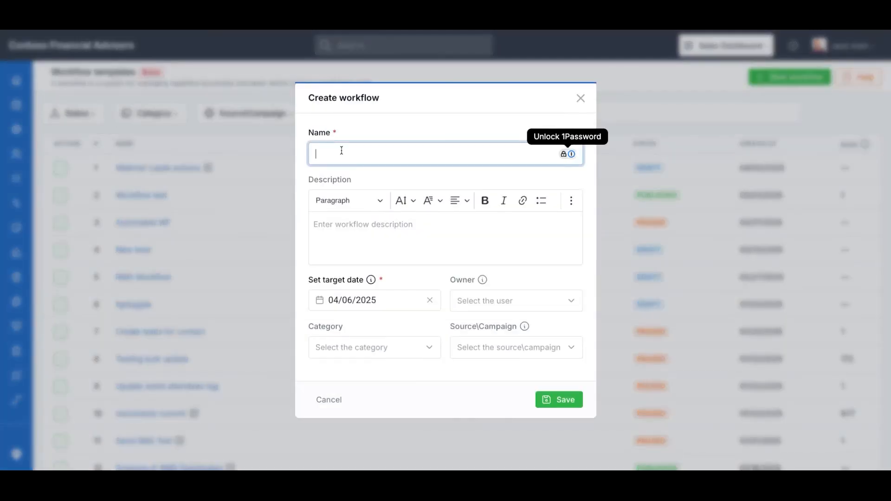
type("Wec")
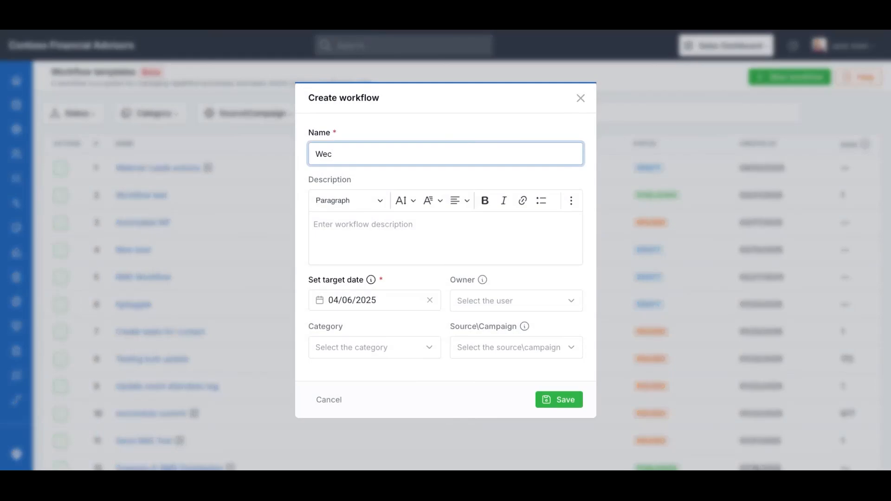
type("ome email")
type(" for new cont")
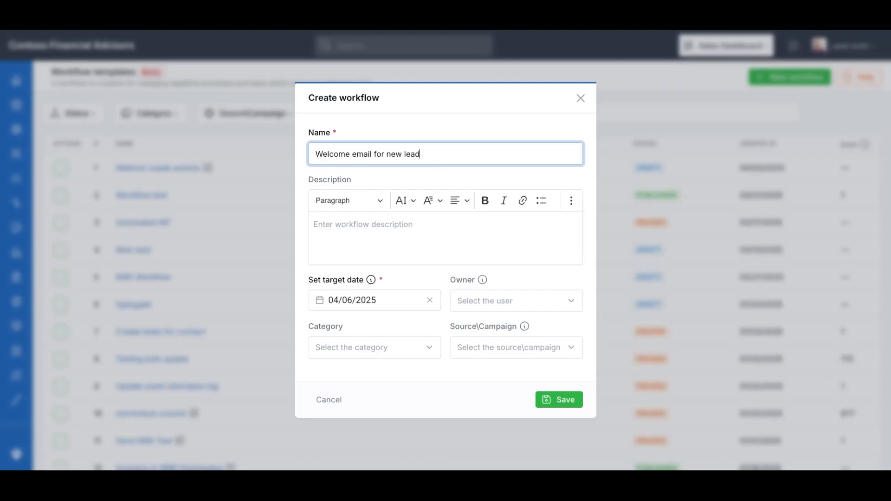
type("s")
key("Tab")
type("Sen")
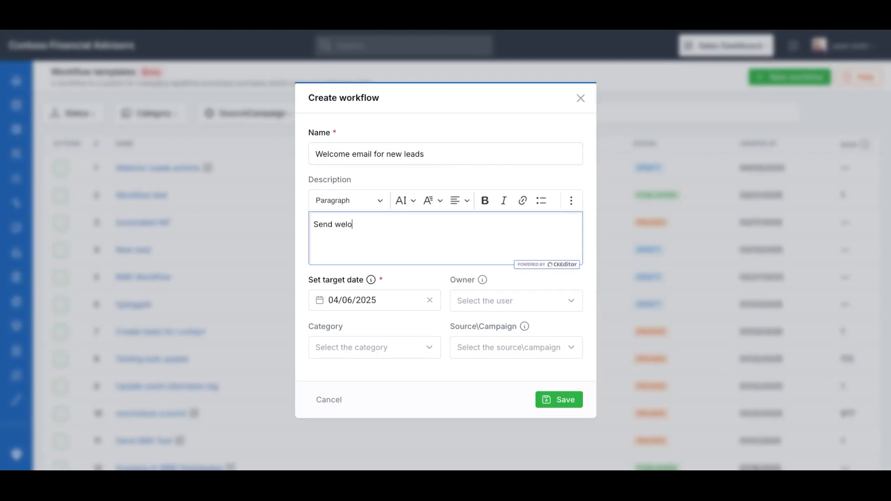
type("d welcome email for new leads")
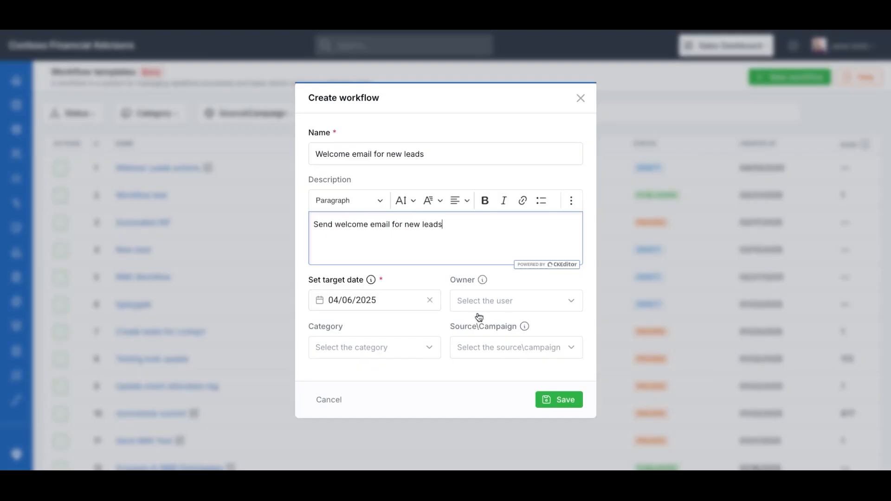
left_click(553, 404)
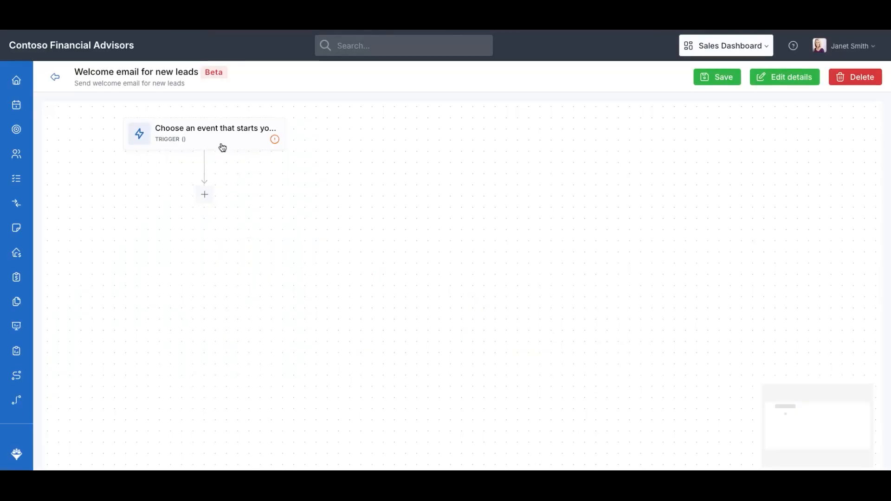
Set the workflow trigger to Contact created
left_click(200, 142)
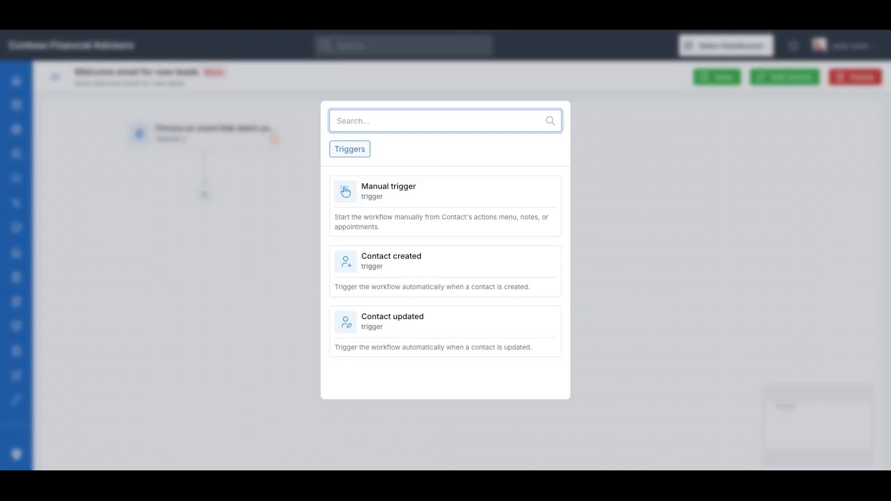
left_click(385, 268)
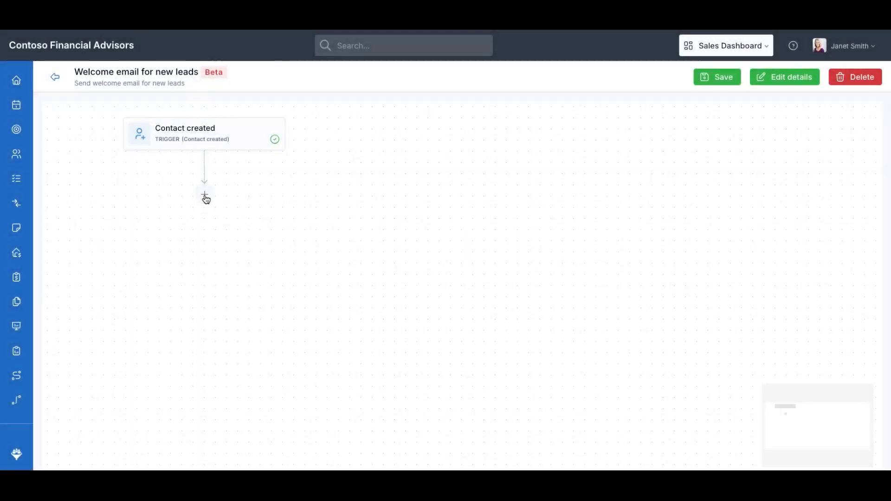
Add a Send email action from the Actions list right after the Contact created trigger
left_click(205, 196)
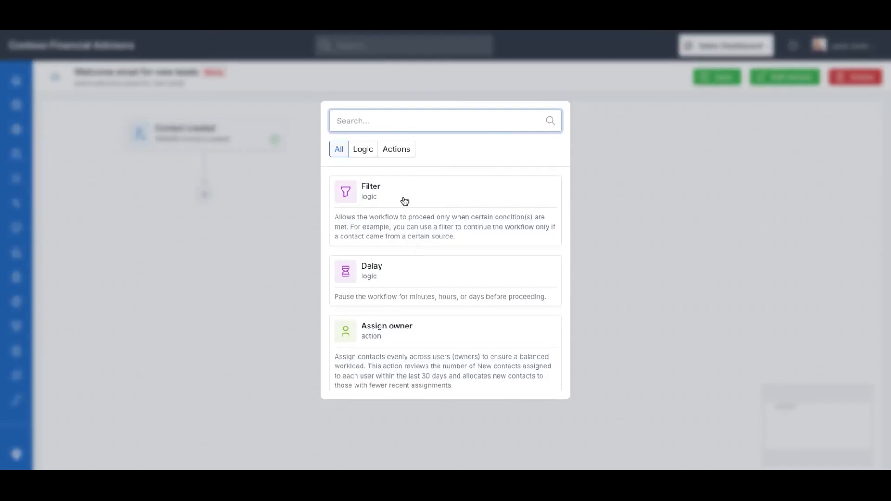
left_click(386, 156)
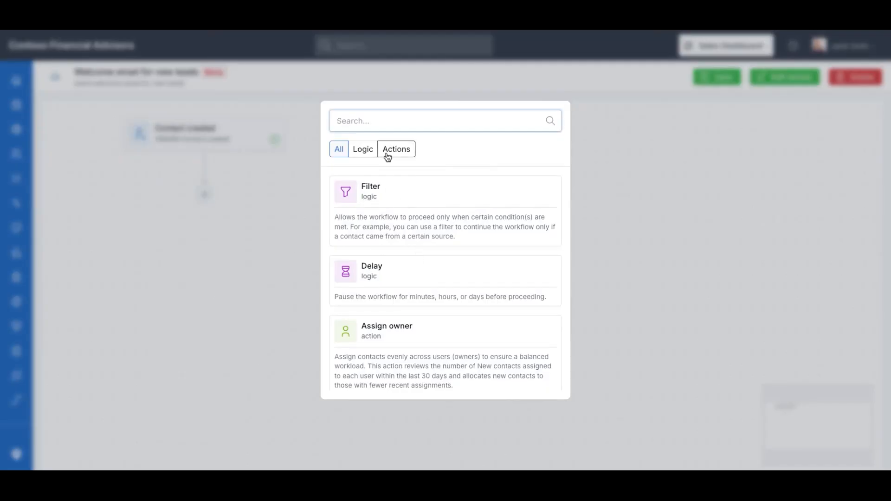
scroll(399, 304, "down", 2)
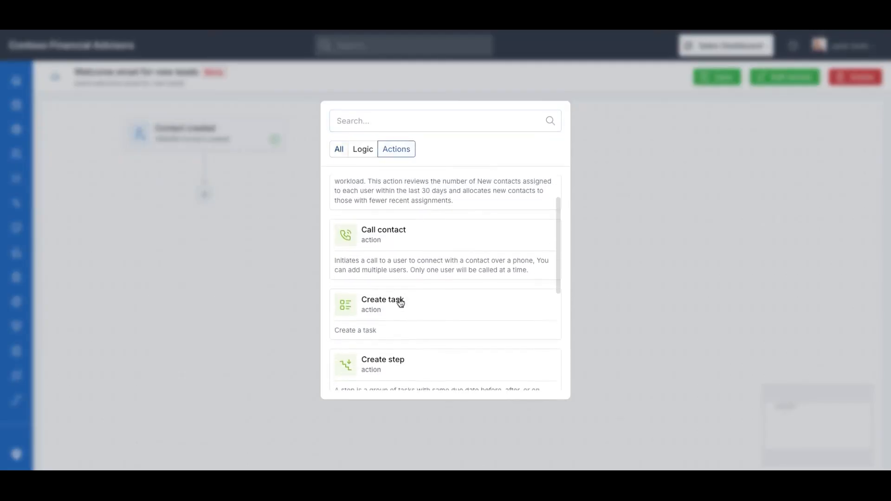
scroll(400, 304, "up", 2)
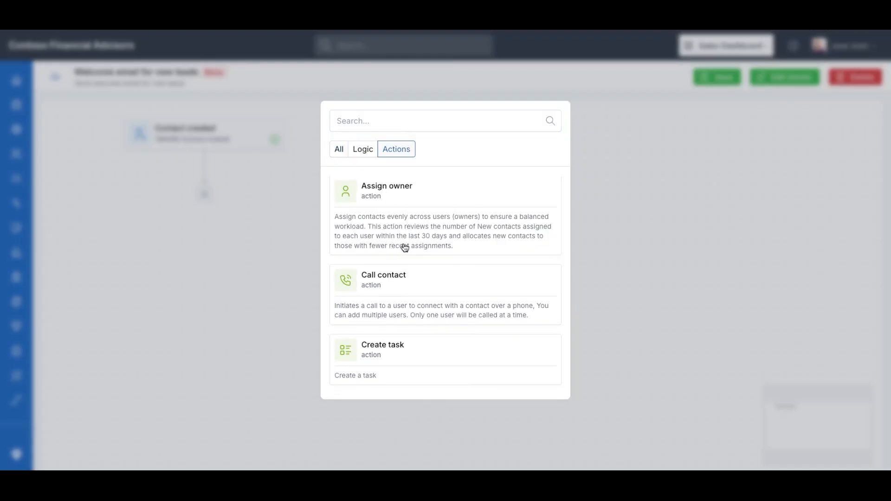
scroll(404, 248, "down", 1)
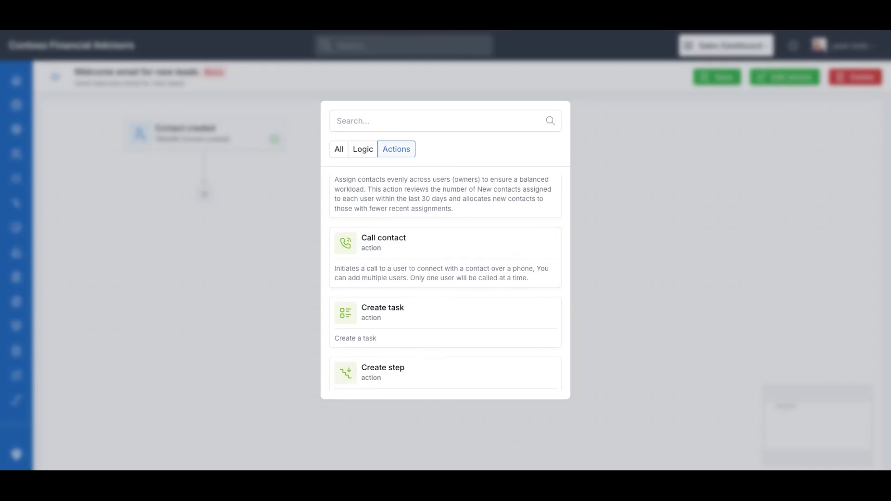
scroll(388, 231, "down", 3)
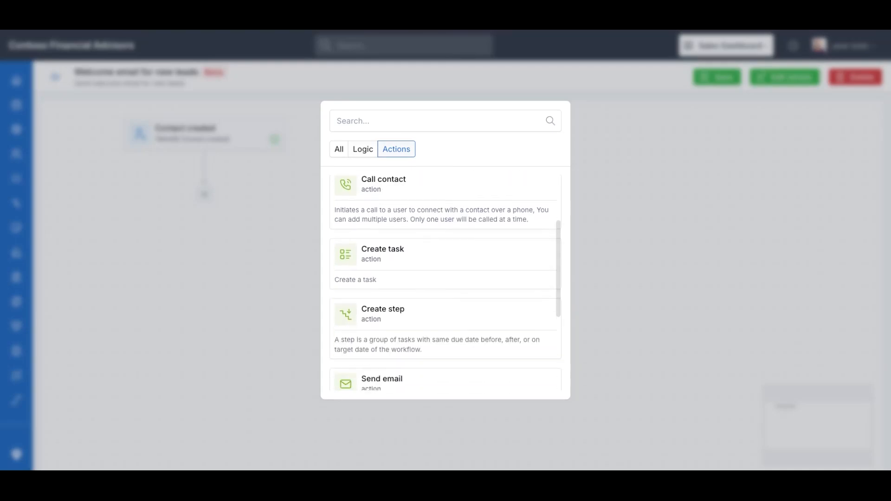
scroll(399, 298, "down", 3)
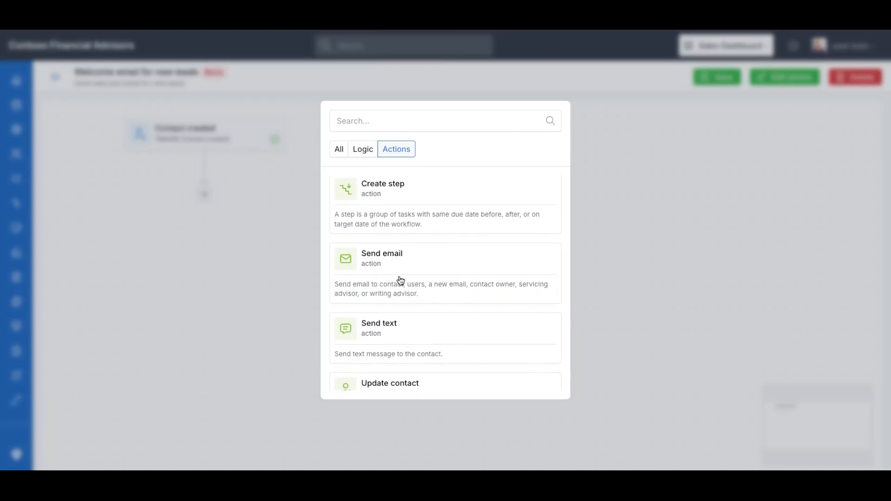
scroll(412, 319, "up", 5)
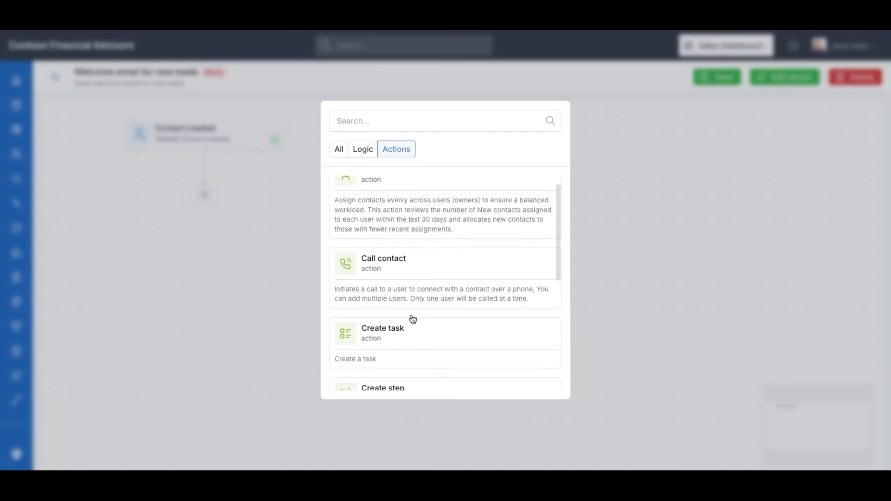
scroll(400, 286, "up", 1)
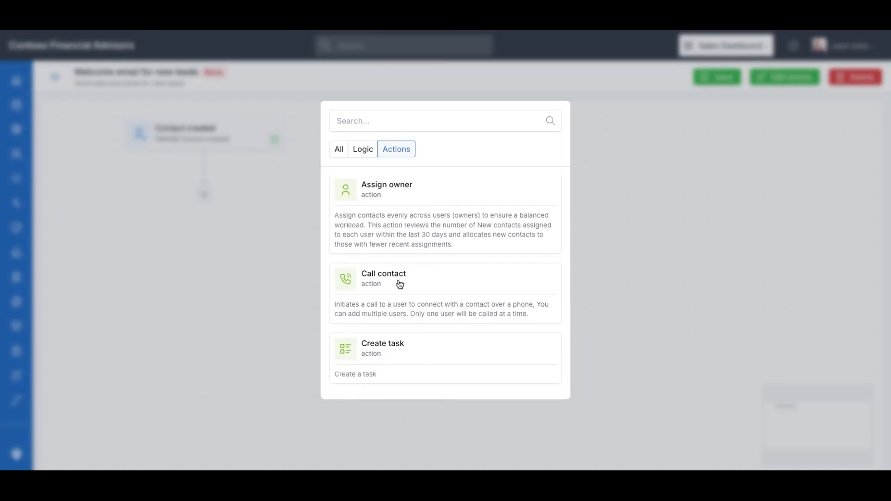
scroll(420, 301, "down", 5)
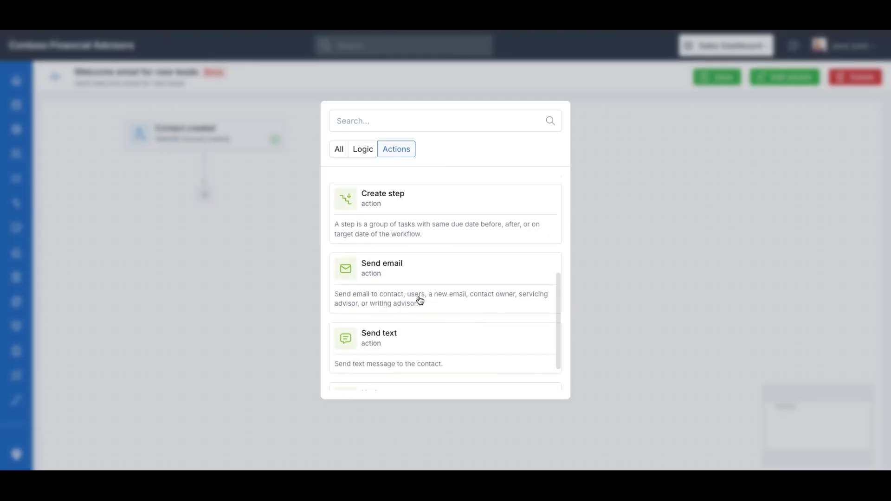
scroll(414, 279, "up", 1)
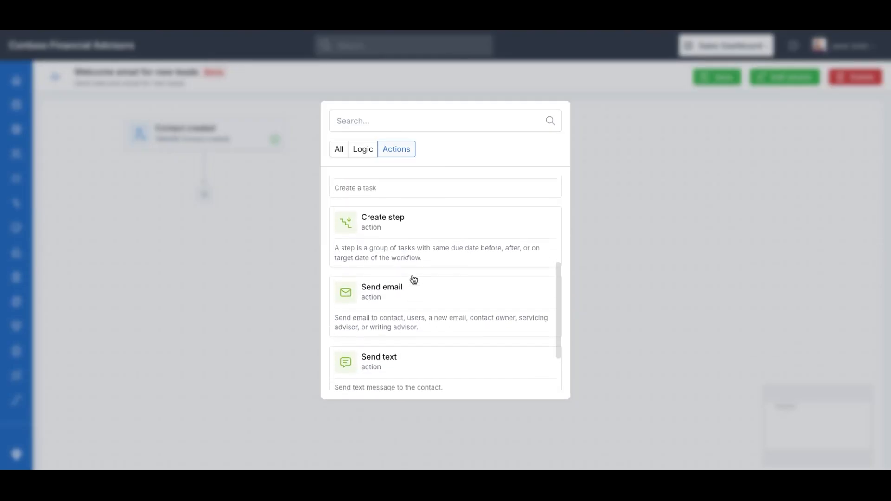
left_click(386, 297)
Set Send email to the 'Scenario 1: Notify Advisor that withdrawal is complete' template with a sender address
left_click(178, 258)
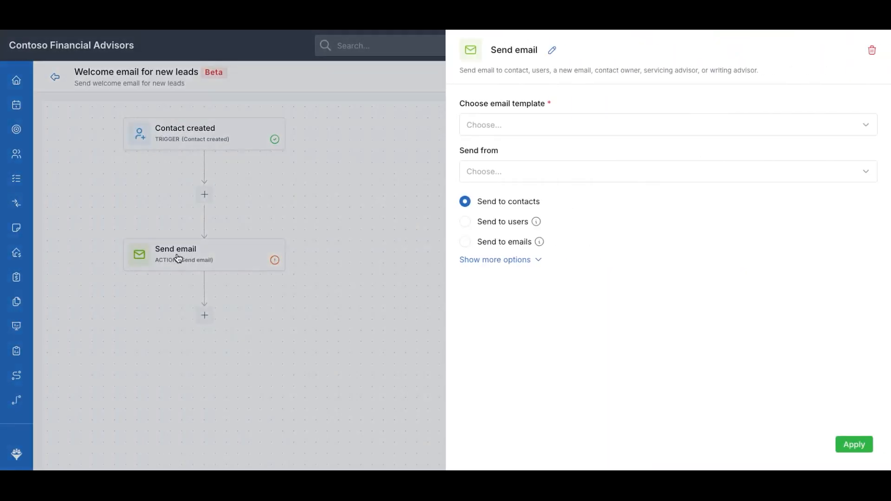
left_click(157, 257)
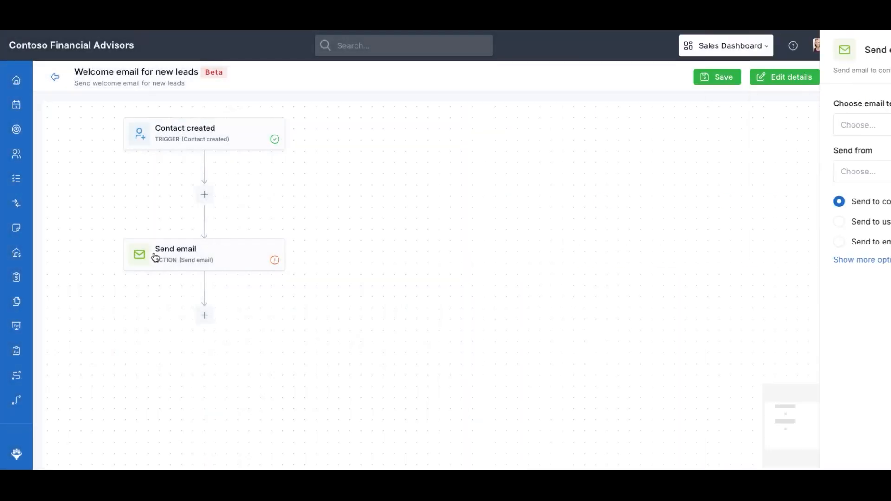
left_click(189, 257)
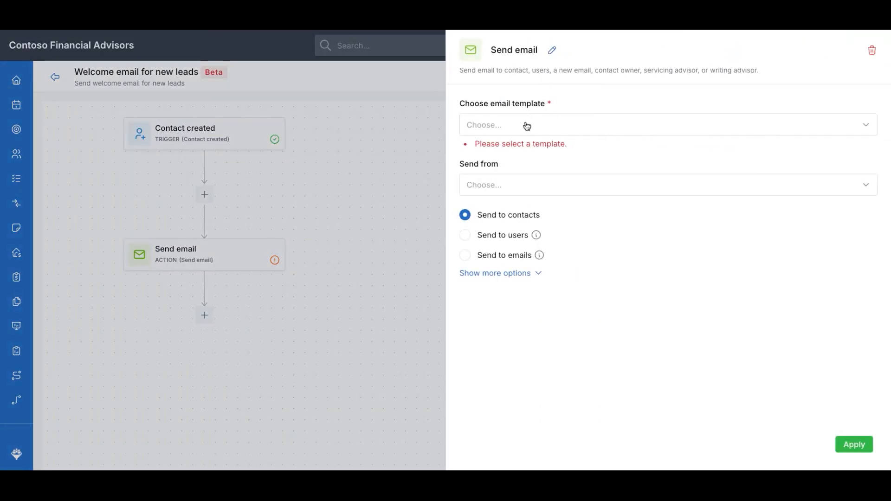
left_click(589, 131)
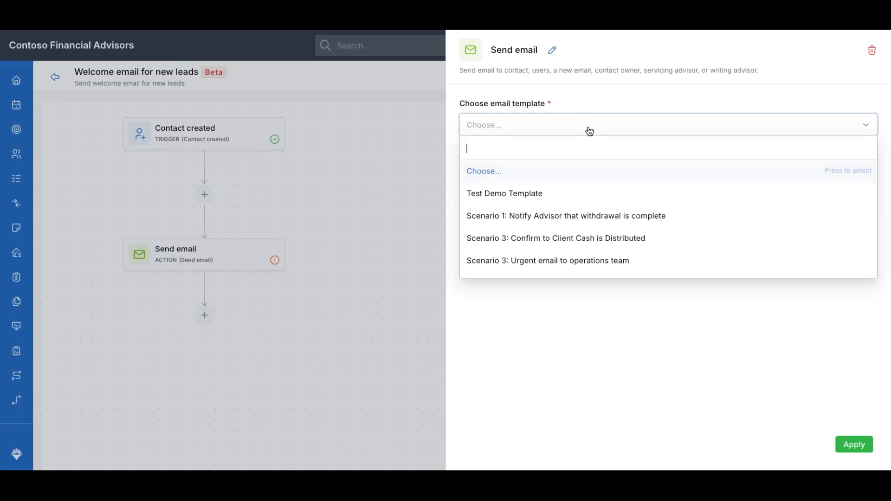
left_click(584, 215)
left_click(639, 184)
left_click(530, 277)
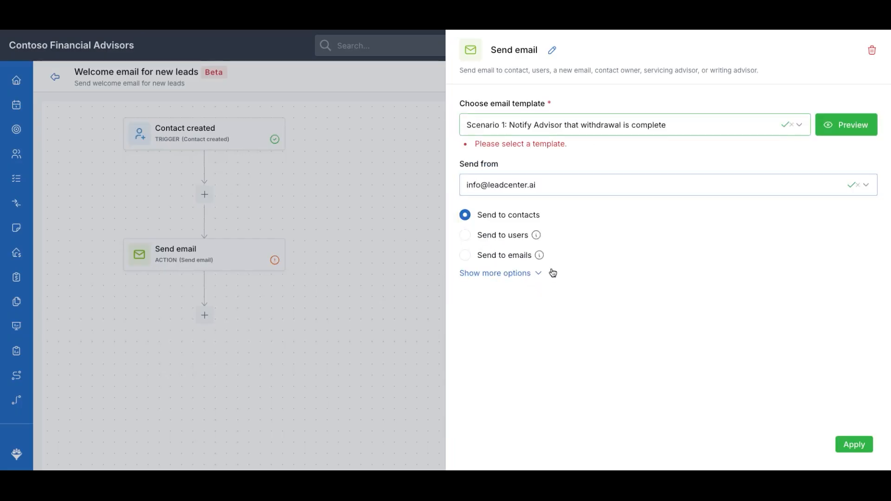
left_click(521, 274)
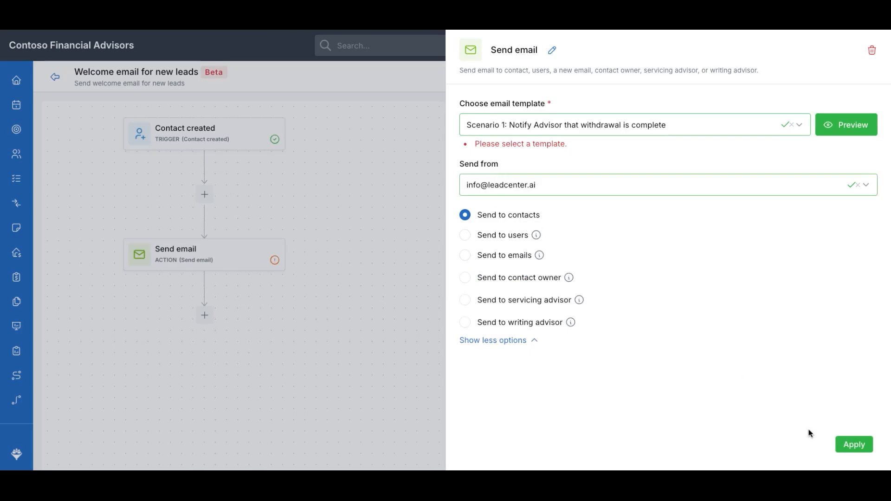
left_click(854, 444)
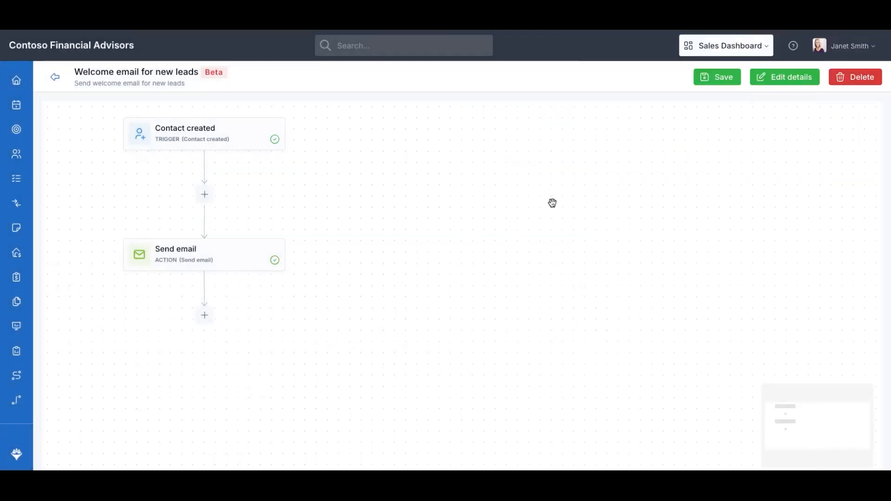
Save the workflow through the Save & publish option and close the success banner
left_click(713, 82)
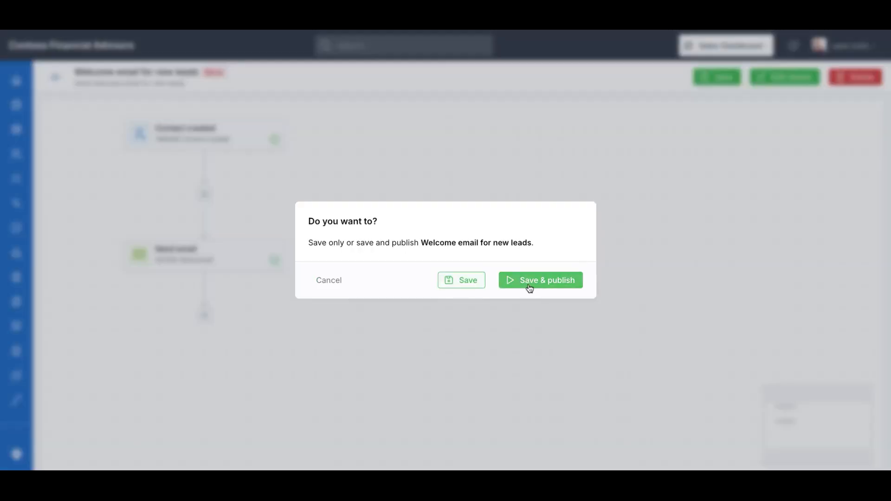
left_click(468, 282)
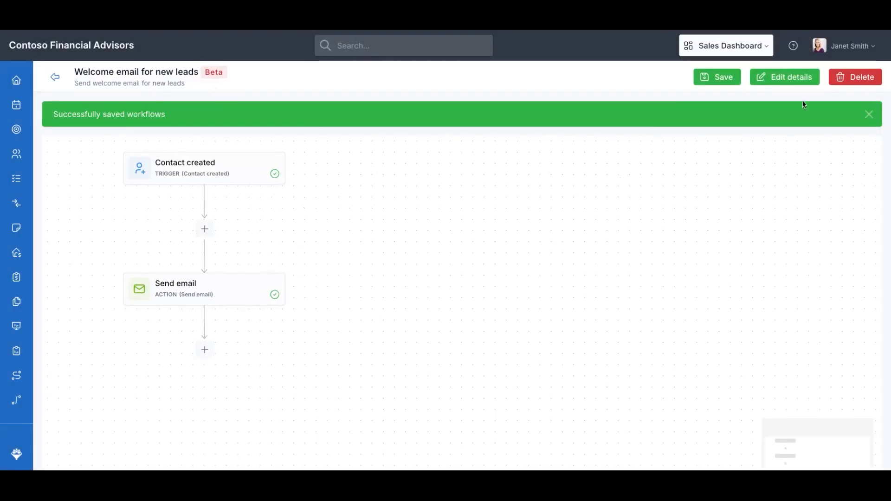
left_click(869, 114)
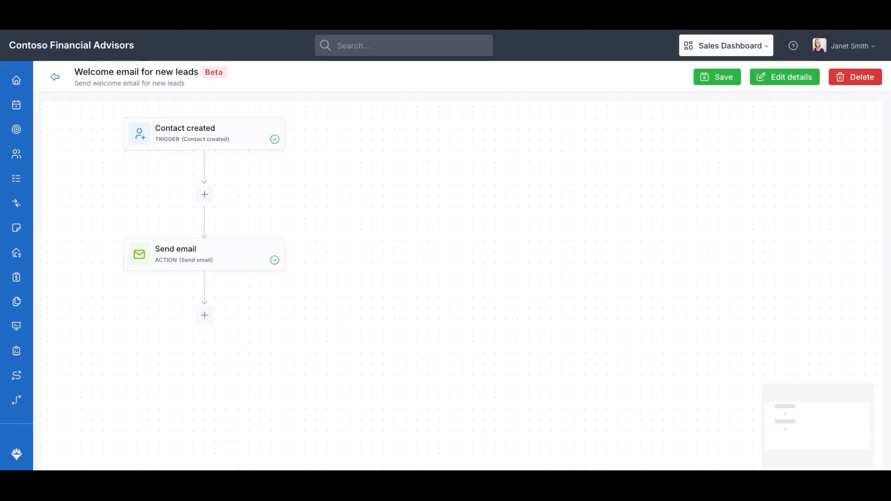
Insert a Filter step between trigger and email, passing only contacts whose Source exactly matches Webinar
left_click(203, 198)
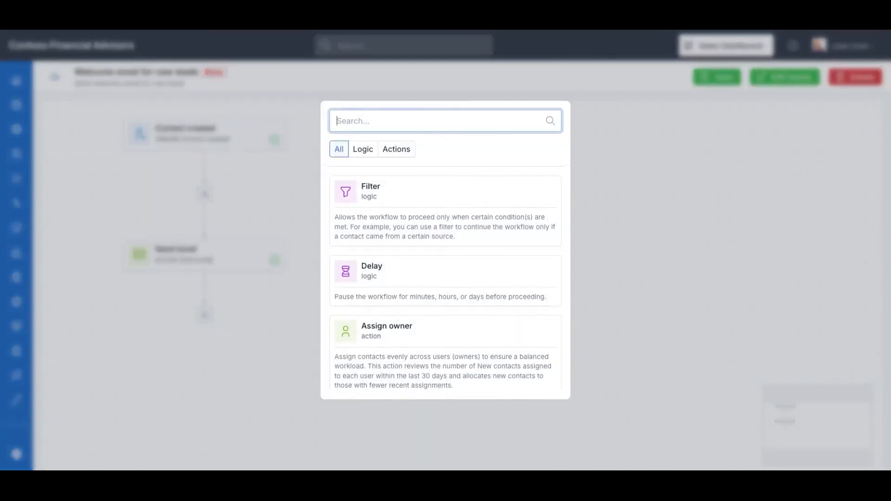
left_click(370, 197)
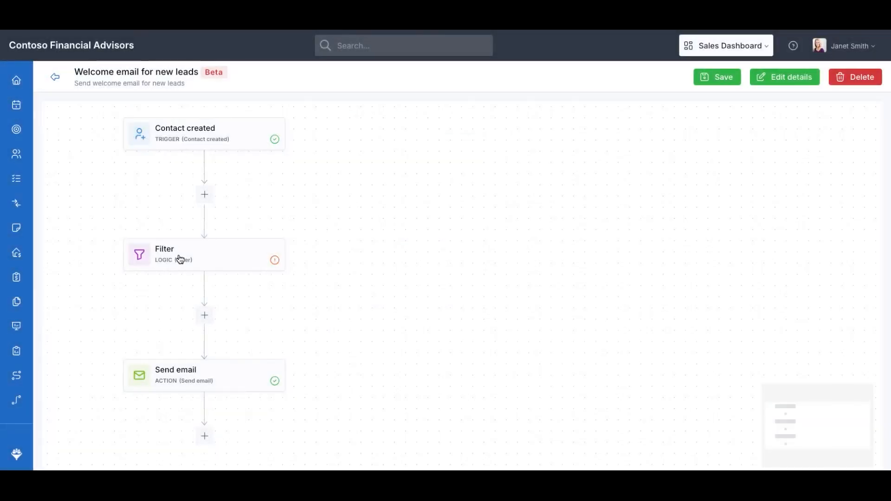
left_click(180, 259)
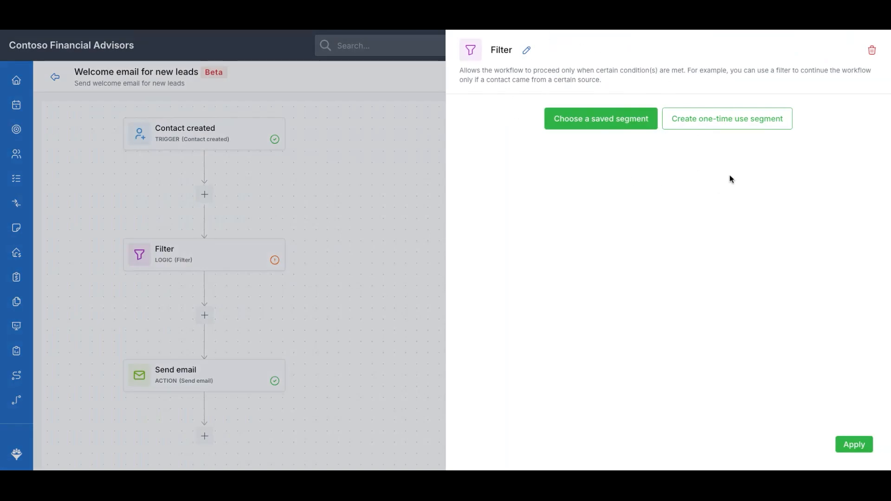
left_click(720, 123)
left_click(538, 170)
type("sour")
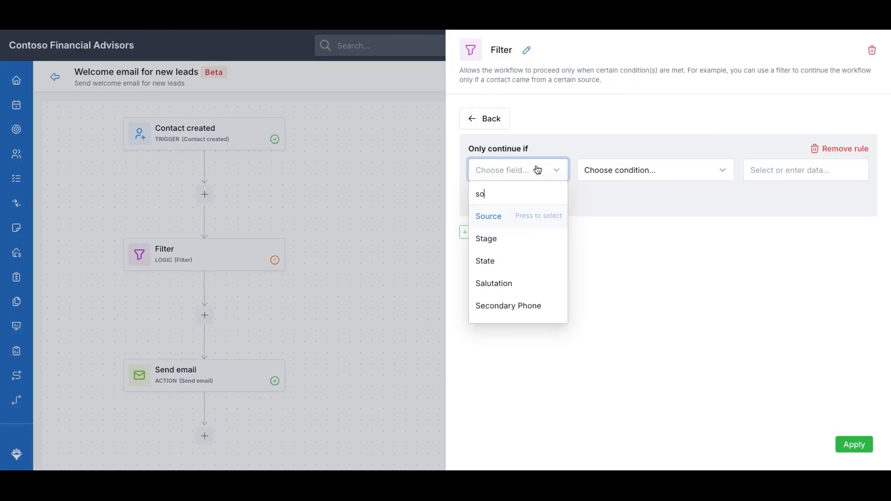
left_click(489, 216)
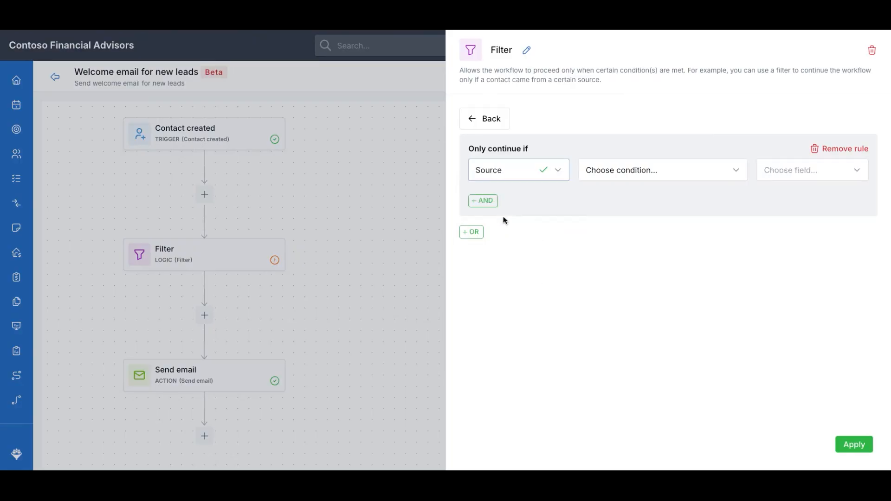
left_click(652, 176)
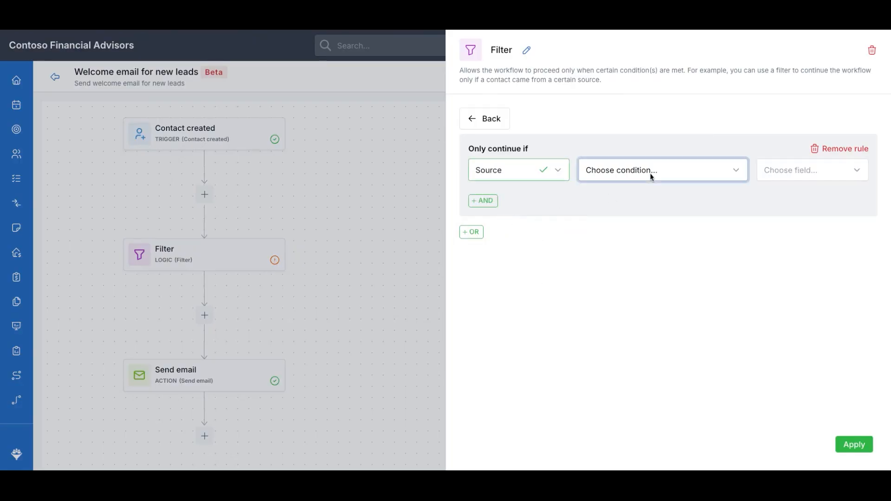
left_click(795, 174)
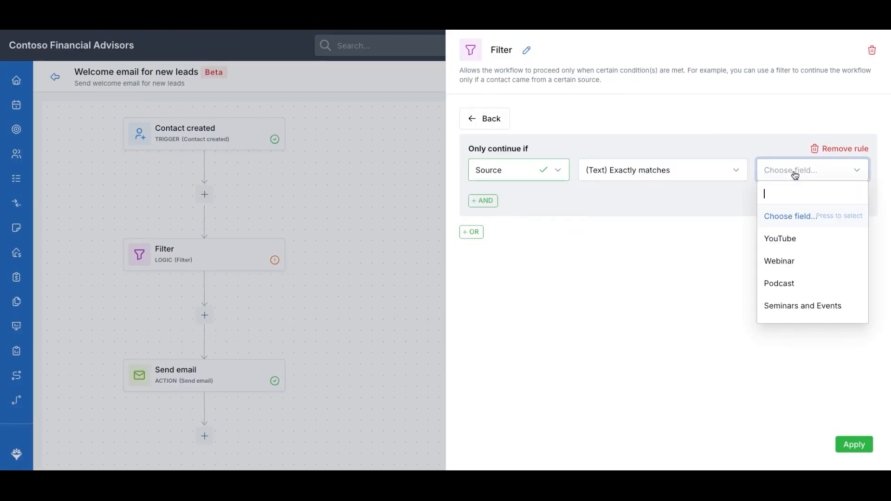
left_click(777, 263)
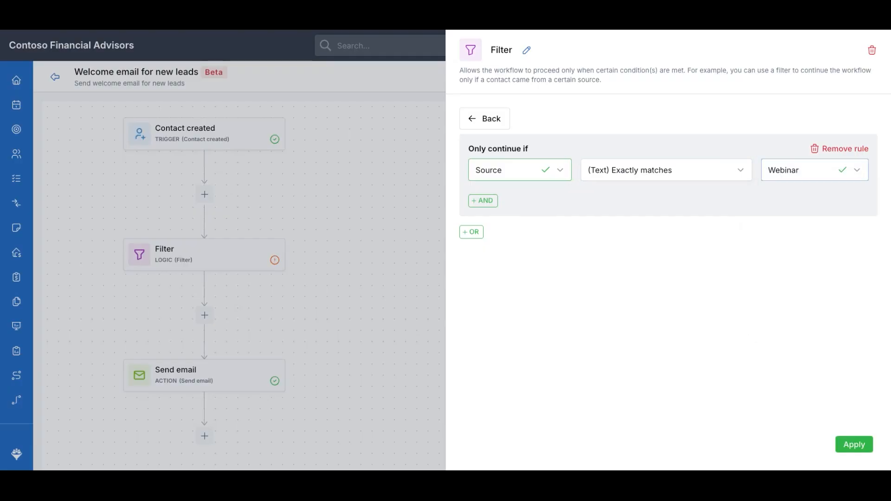
left_click(855, 446)
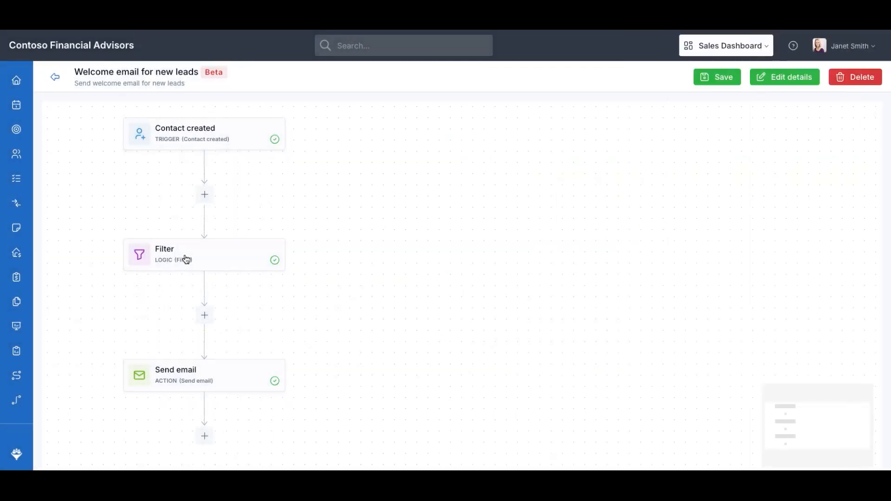
Retitle the filter step 'Filter for Webinar contacts only'
left_click(186, 259)
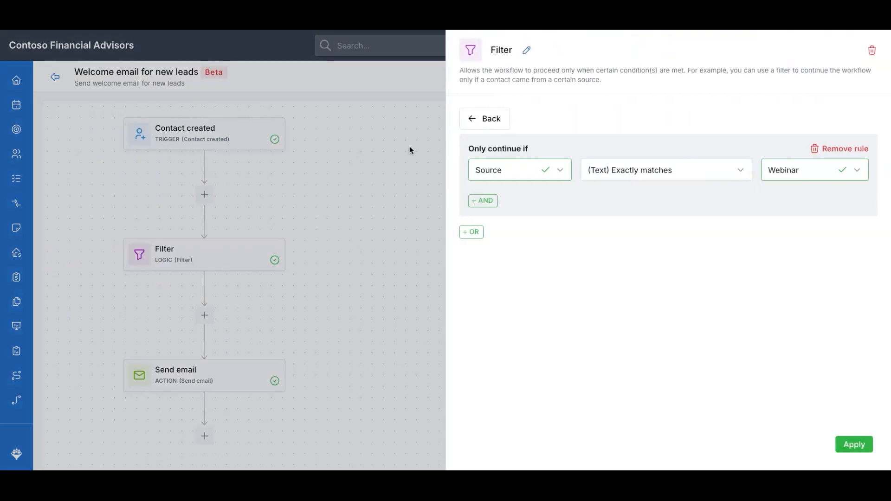
left_click(527, 51)
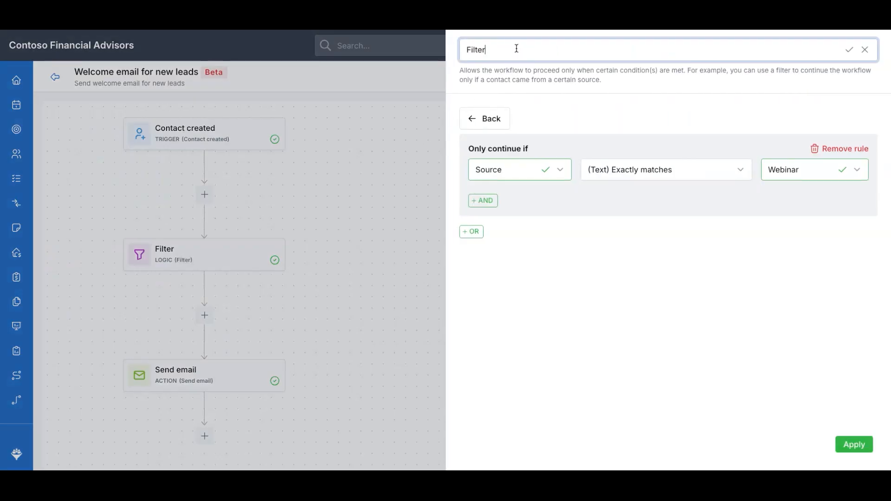
type("for Webinar contacts only")
left_click(850, 50)
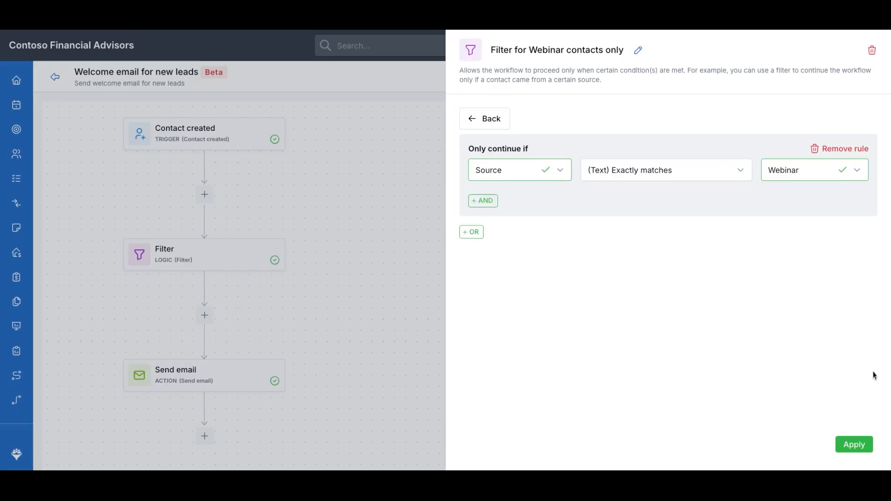
left_click(857, 445)
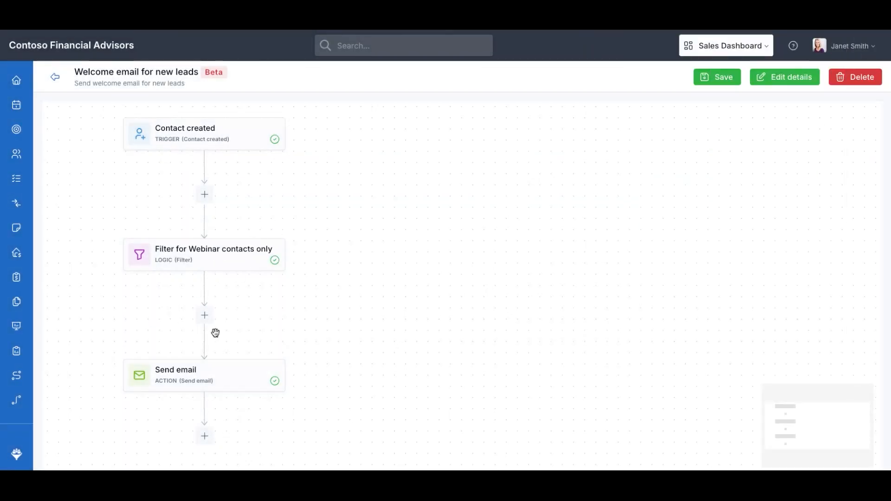
Retitle the email step 'Send welcome email' by inserting 'welcome'
left_click(204, 379)
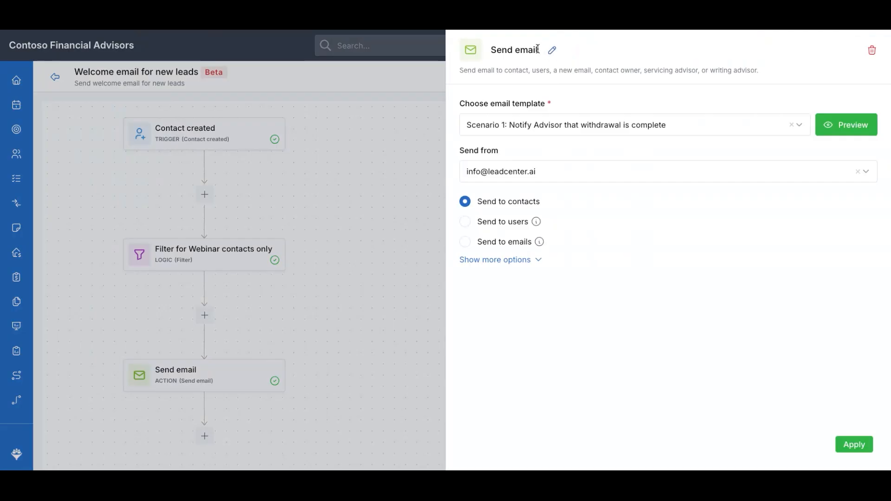
left_click(552, 51)
type("welcome")
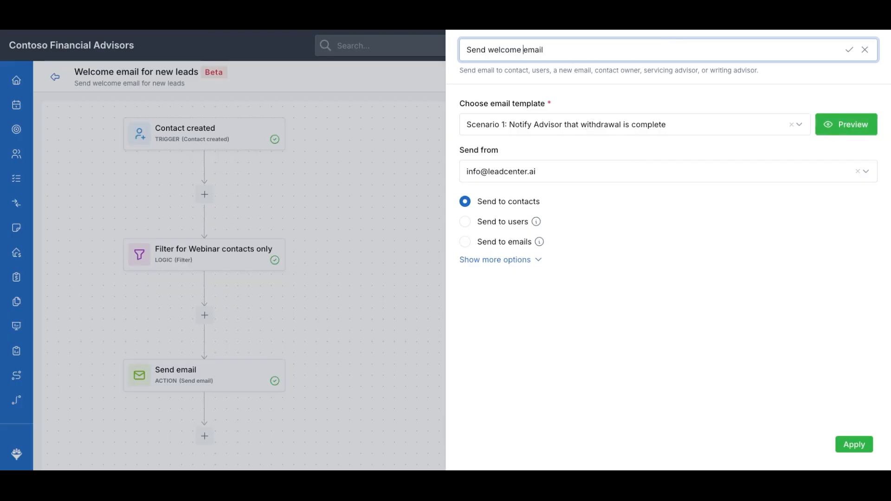
left_click(849, 49)
left_click(840, 445)
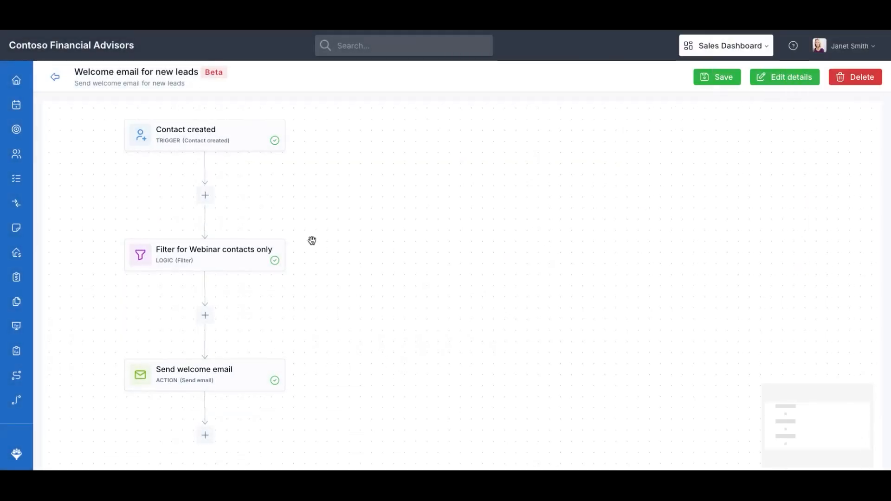
scroll(326, 345, "down", 1)
left_click_drag(326, 344, 333, 255)
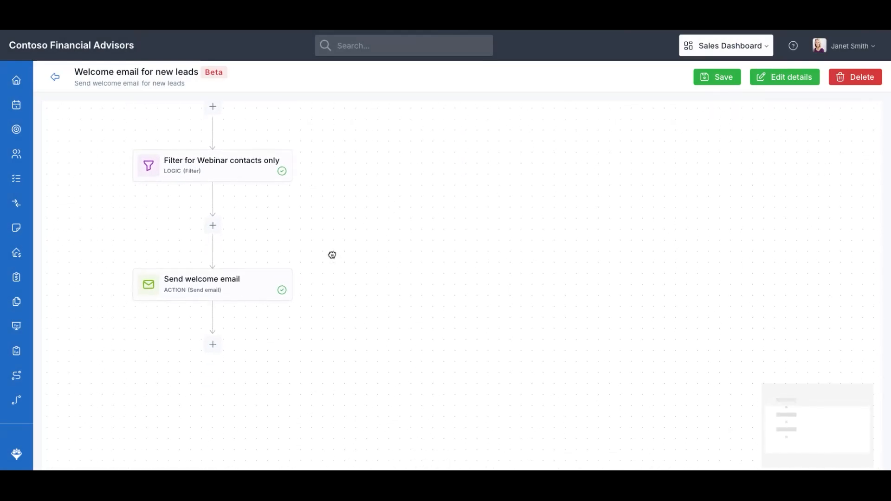
Add an Assign owner step after the welcome email, assigning contacts to the chosen user
left_click(214, 345)
scroll(395, 278, "down", 2)
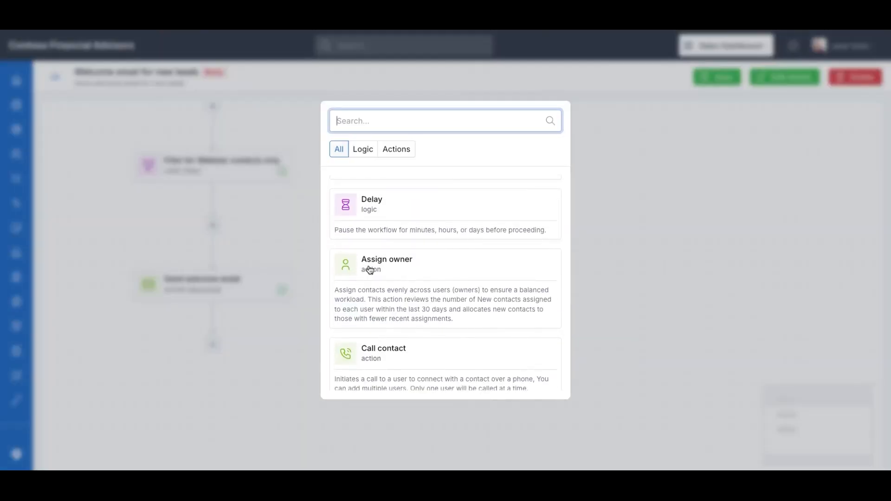
left_click(353, 278)
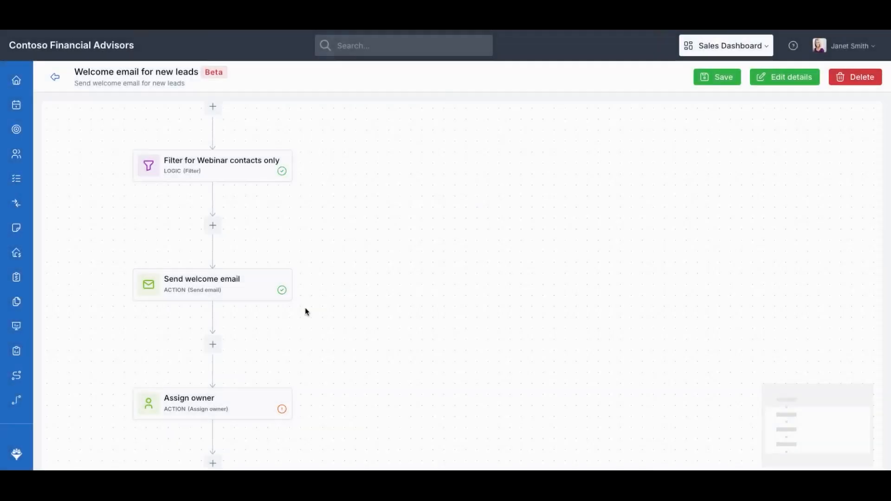
left_click(210, 405)
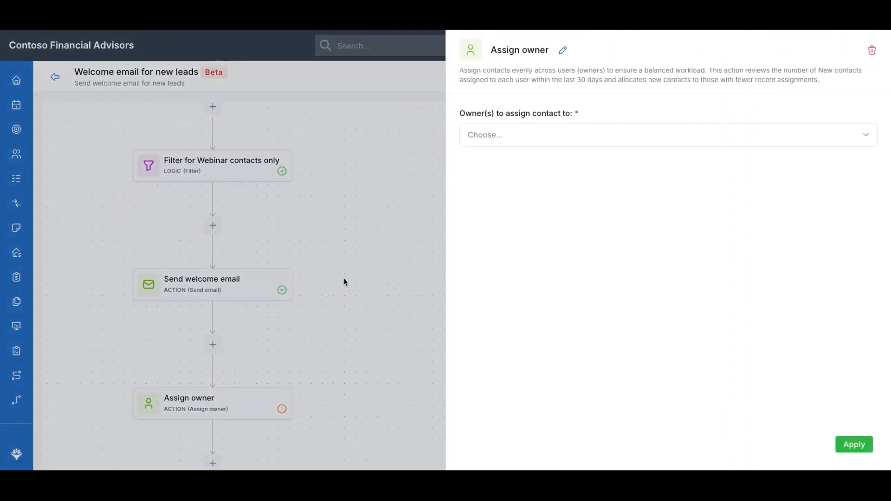
left_click(608, 139)
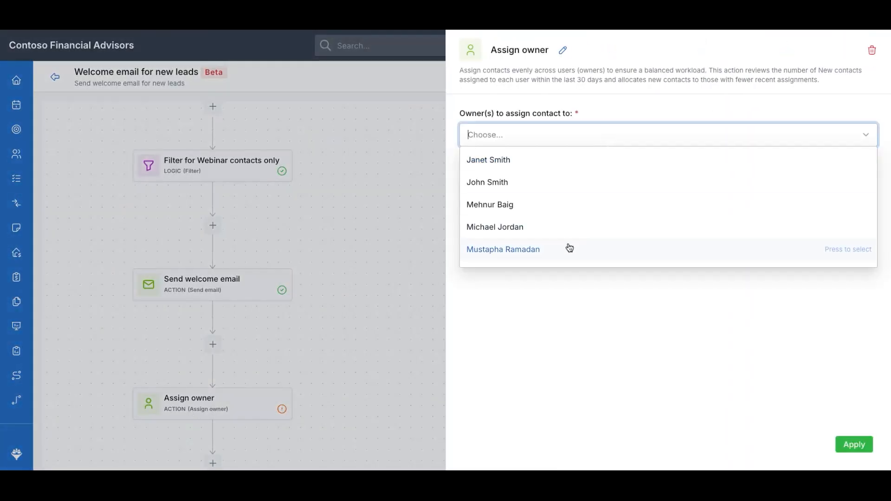
left_click(561, 227)
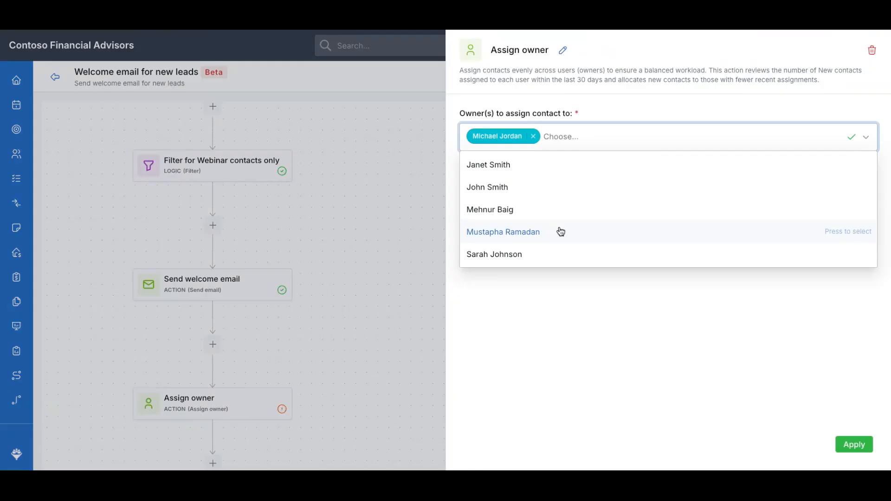
left_click(738, 362)
left_click(856, 446)
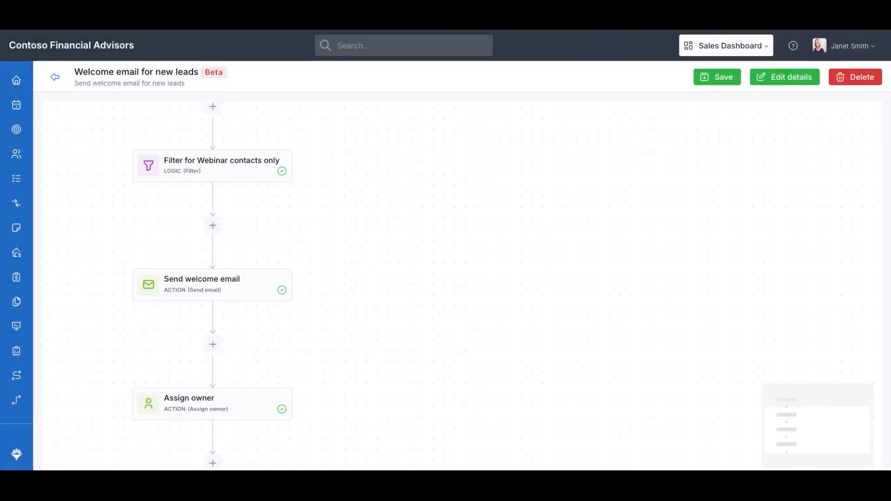
Insert the owner's first name into the Assign owner step's title
left_click(213, 404)
left_click(563, 50)
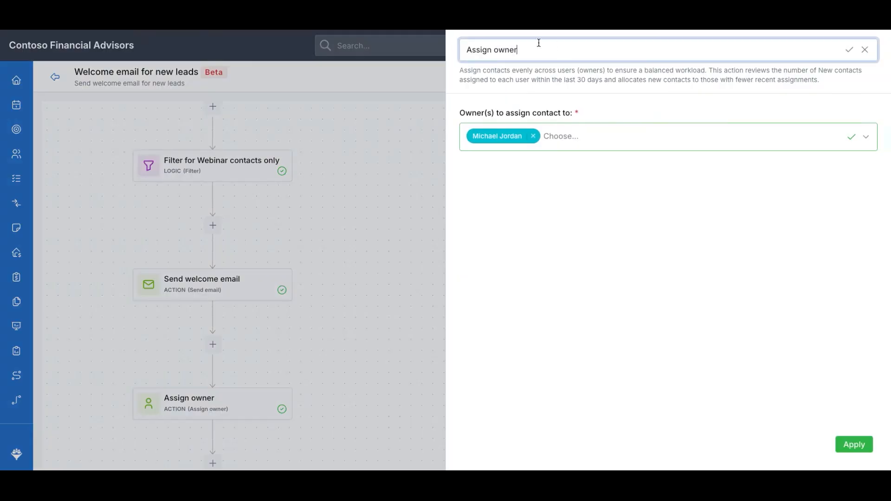
left_click(496, 48)
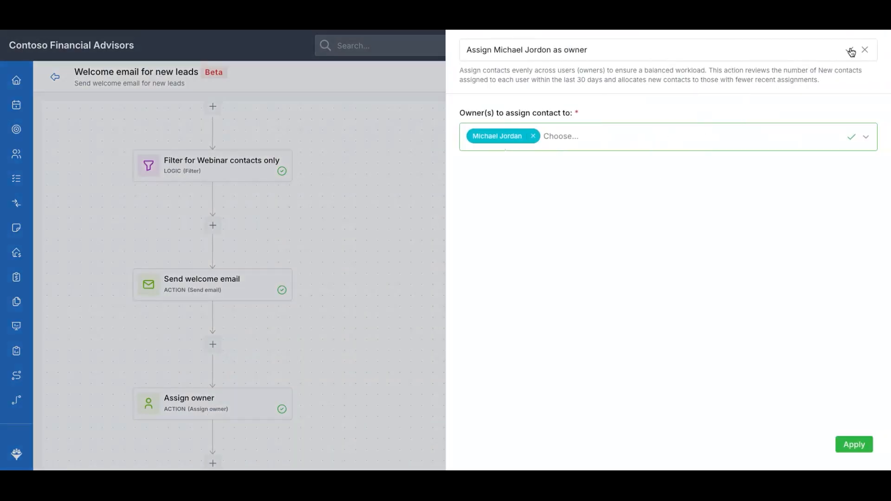
left_click(849, 52)
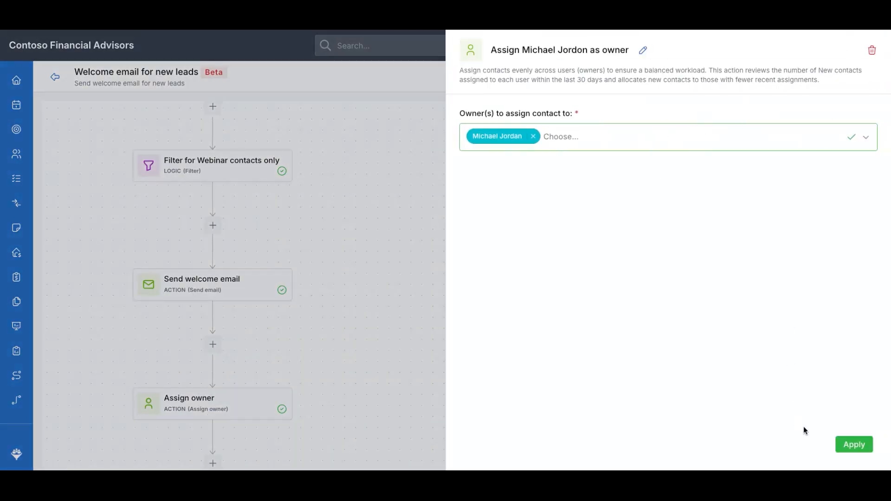
left_click(853, 444)
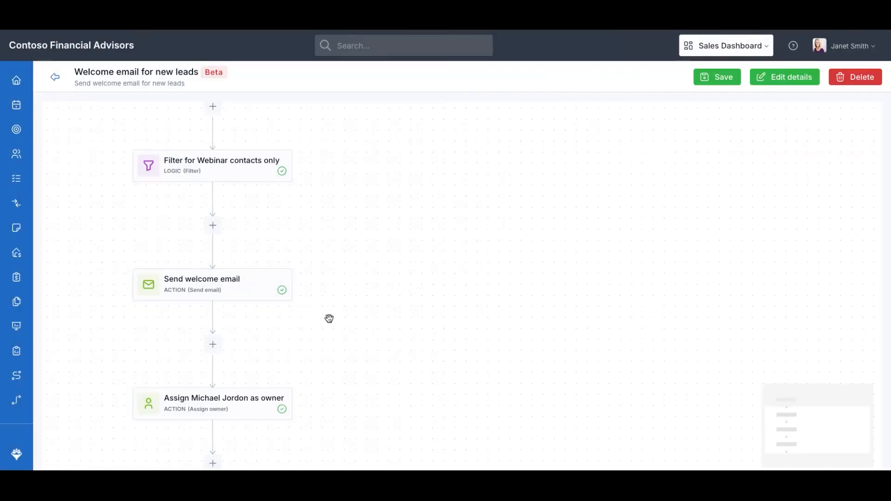
Review the full workflow, then Save & publish it and close the success banner
left_click_drag(342, 253, 360, 342)
left_click_drag(378, 263, 378, 202)
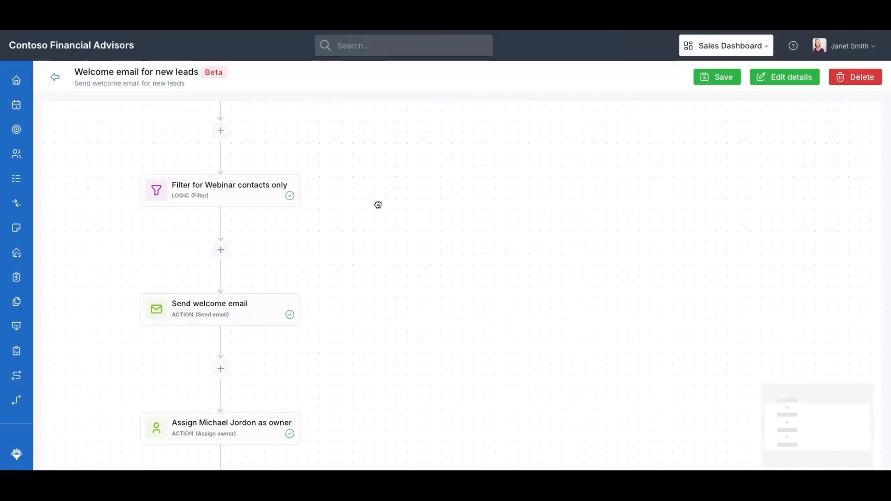
scroll(362, 229, "down", 3)
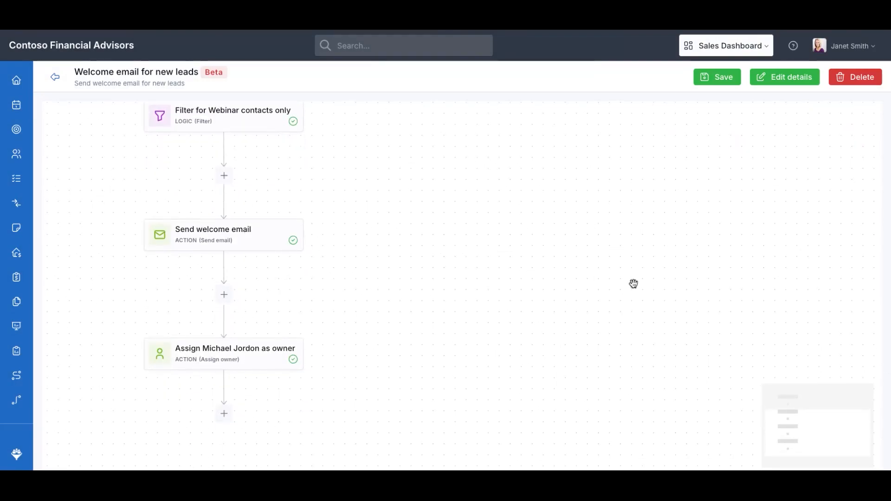
left_click(706, 80)
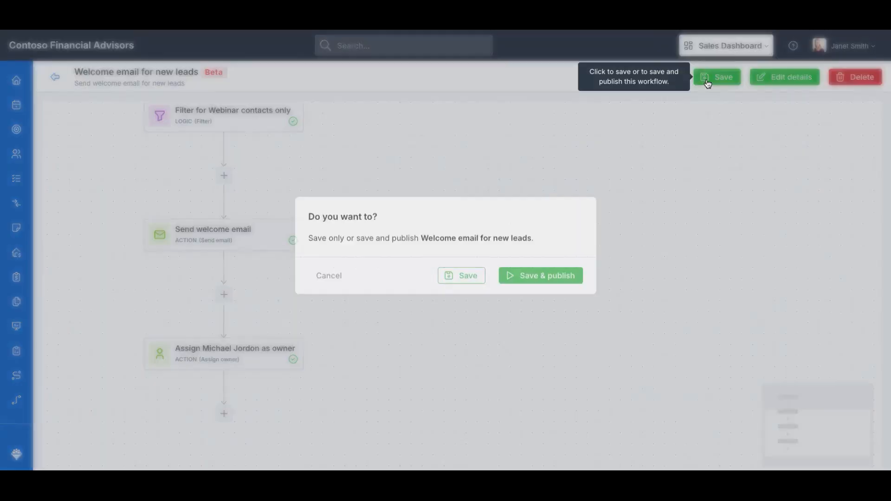
left_click(523, 280)
left_click(869, 116)
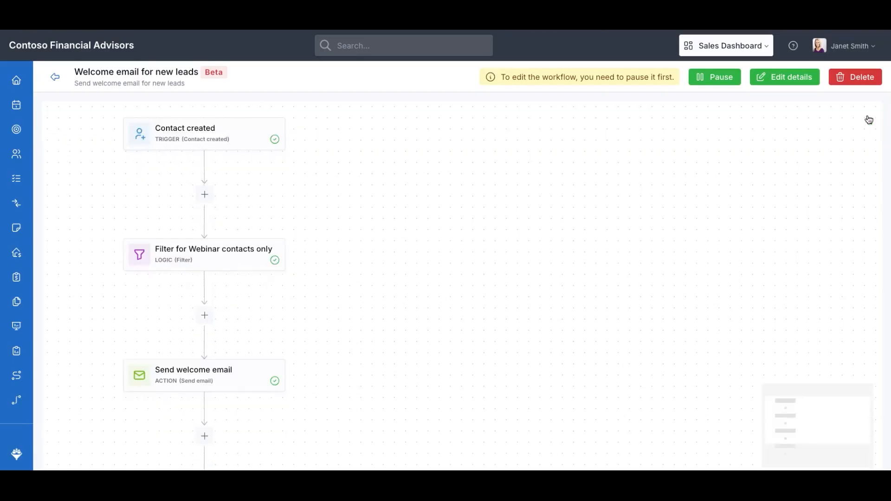
Return to Workflow templates and scroll to the published 'Welcome email for new leads' entry
left_click(57, 81)
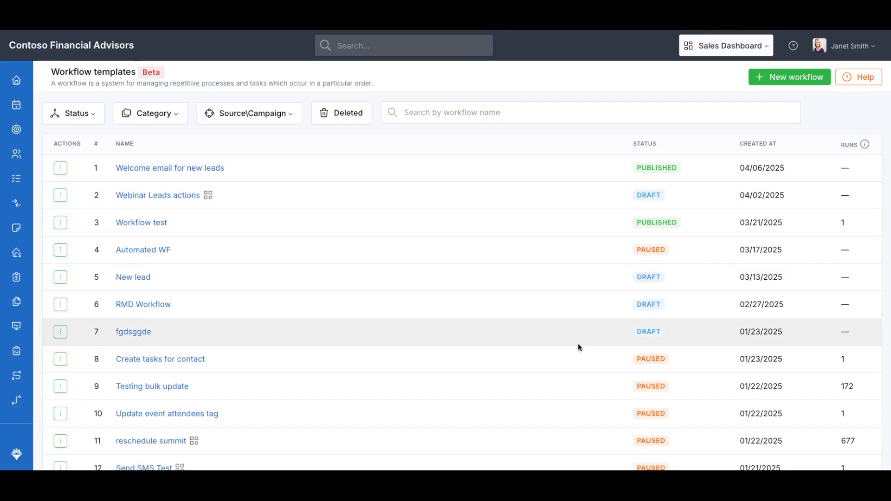
scroll(579, 348, "down", 1)
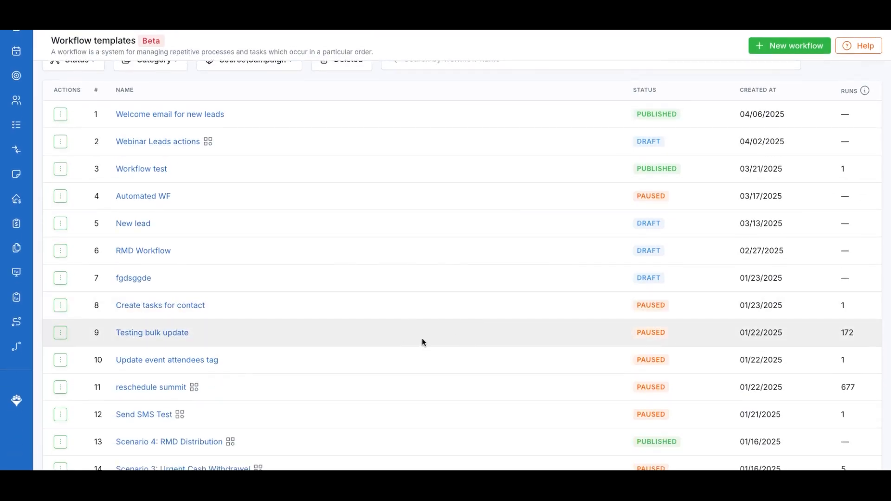
scroll(825, 297, "up", 1)
scroll(820, 300, "down", 2)
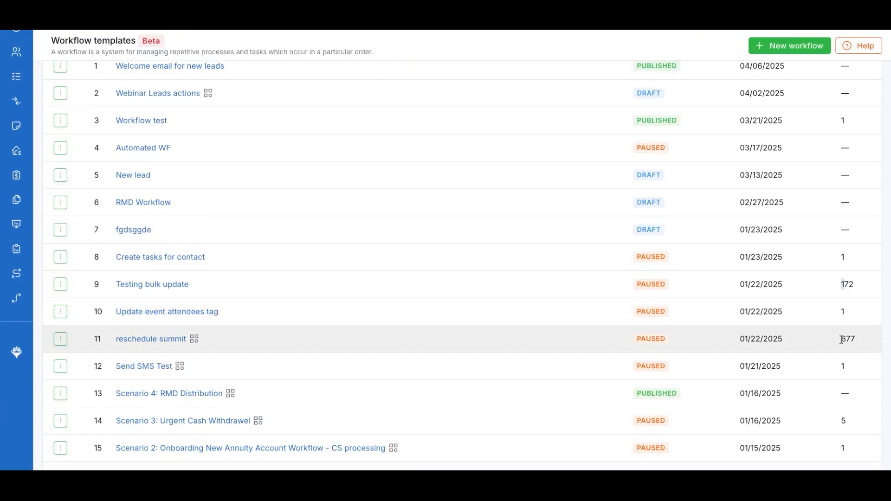
scroll(846, 325, "up", 2)
scroll(601, 295, "down", 8)
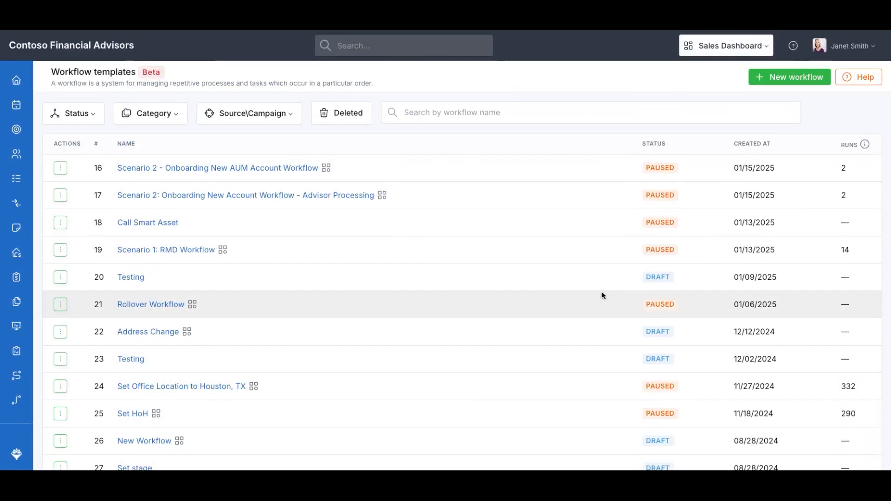